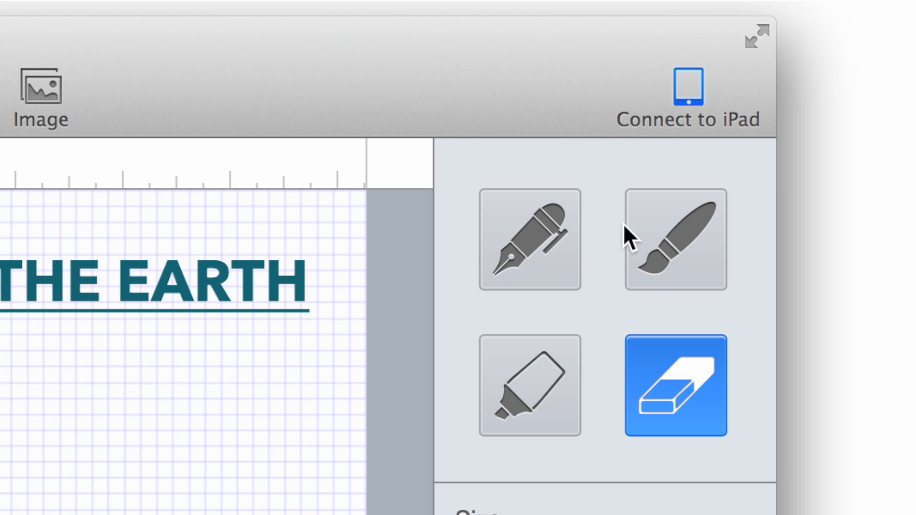
- Connect the Geography notebook to the iPad Air from the Select device list
left_click(692, 81)
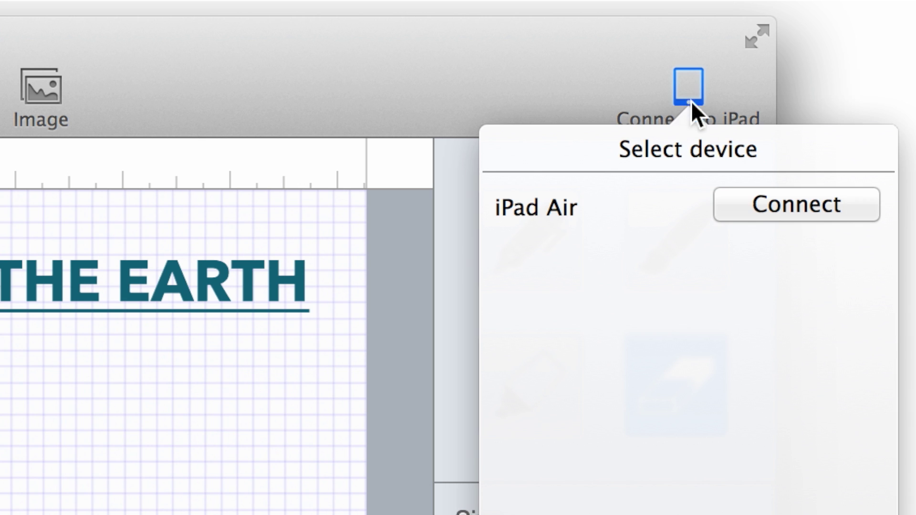
left_click(762, 195)
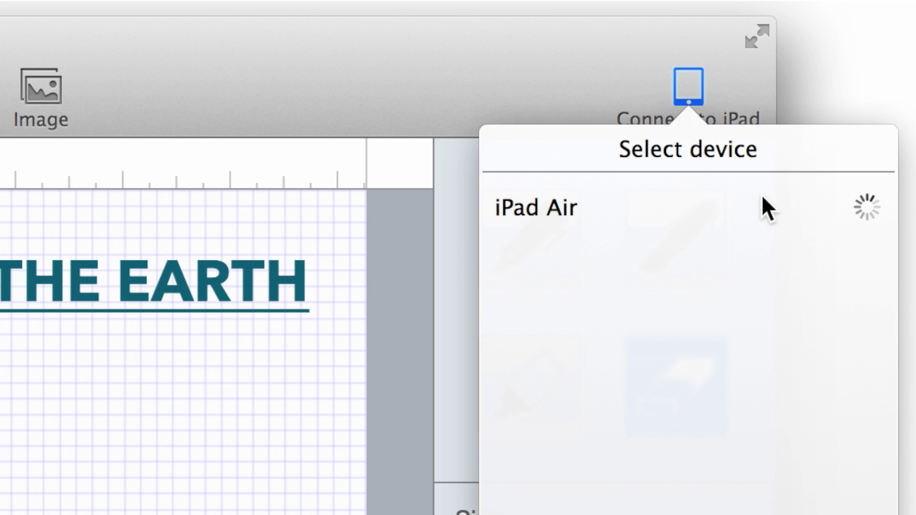